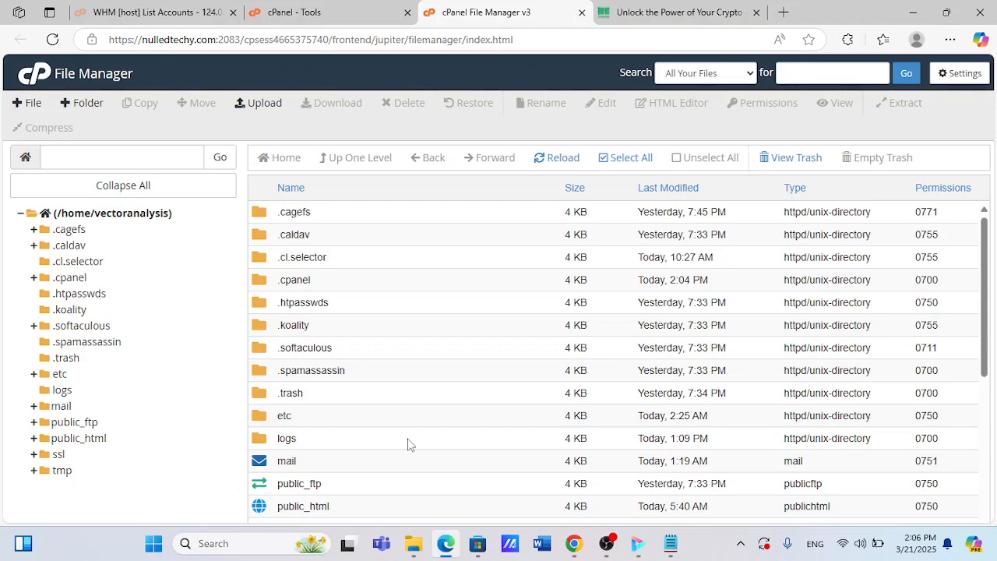
Look through the public_html folder to locate the .env file, and return to the home directory
double_click(269, 508)
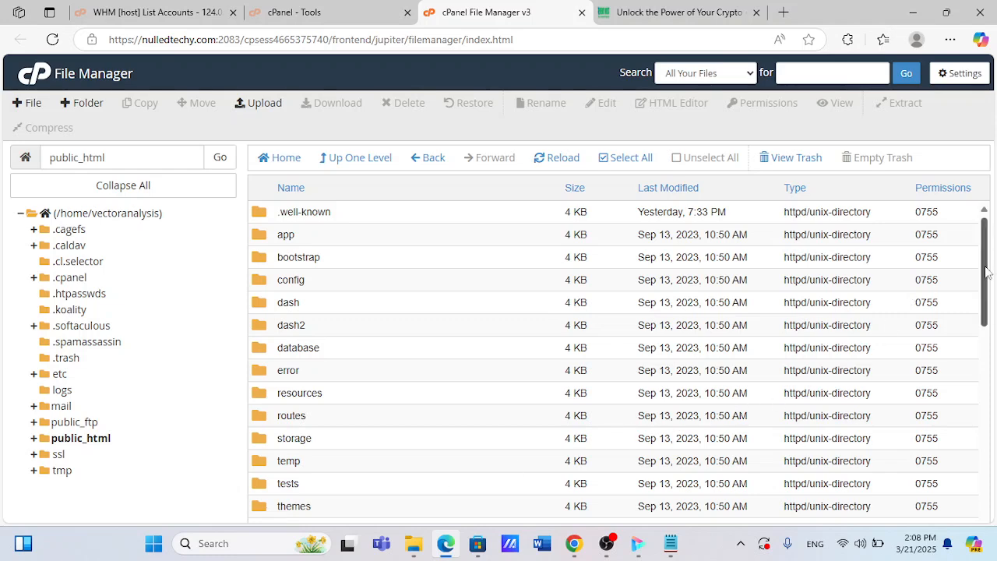
left_click_drag(988, 271, 995, 357)
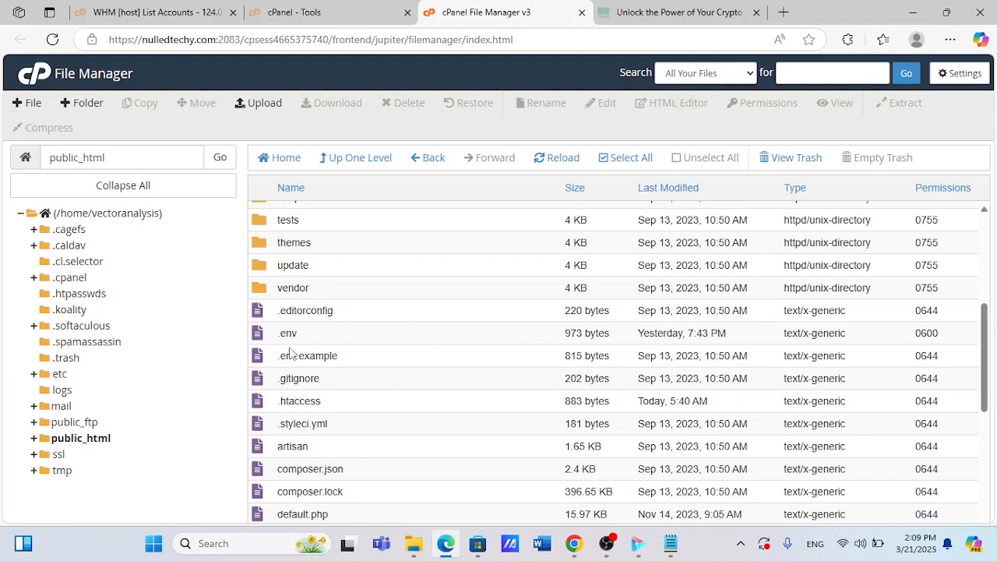
left_click(332, 157)
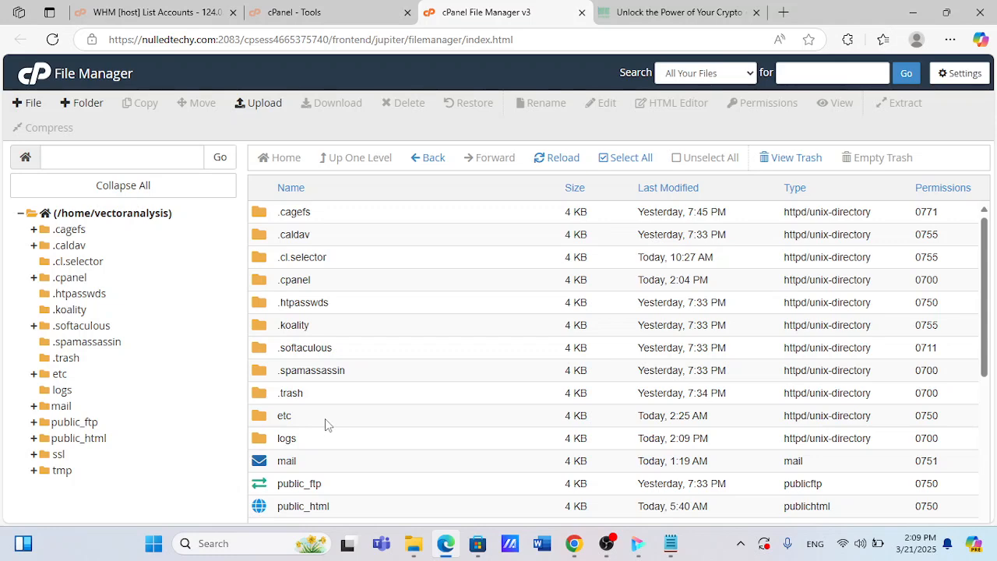
double_click(259, 506)
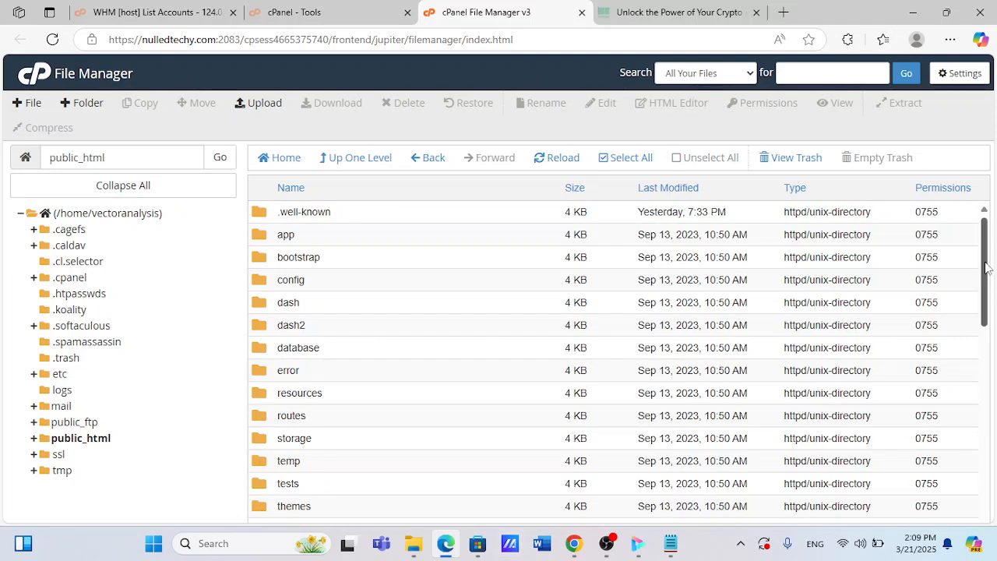
left_click_drag(986, 267, 995, 367)
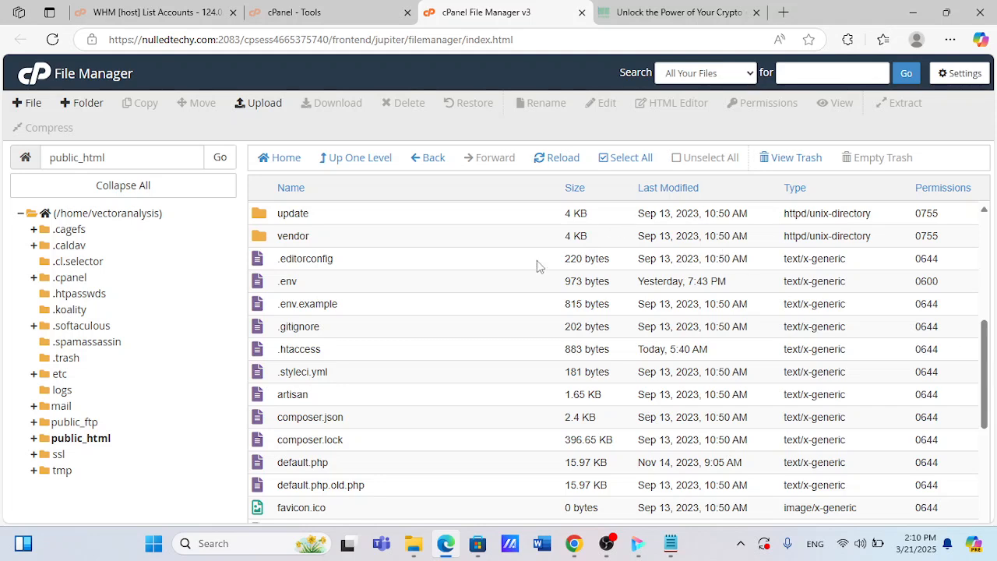
left_click(326, 159)
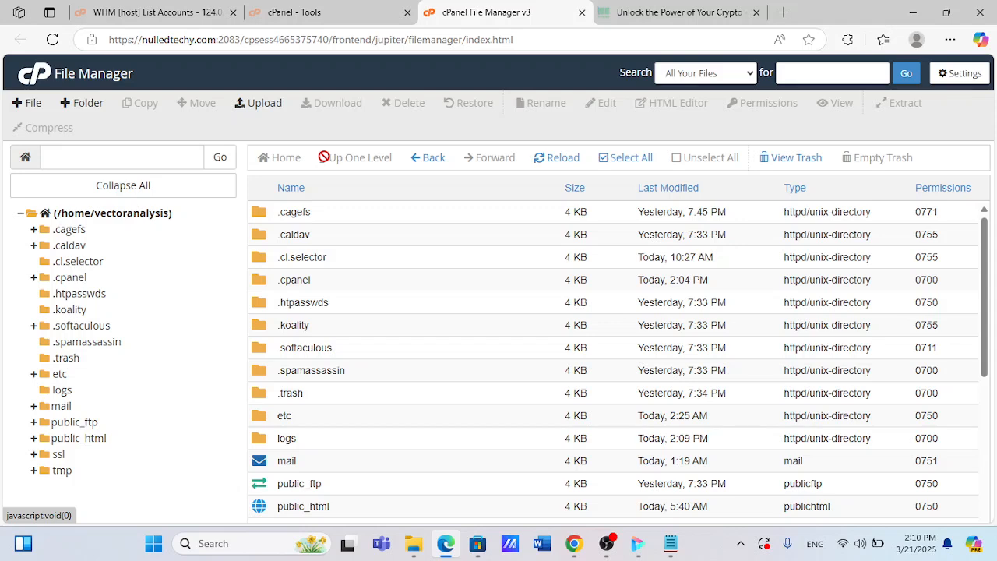
Create a new folder named remedy in the home directory, outside public_html
left_click(79, 106)
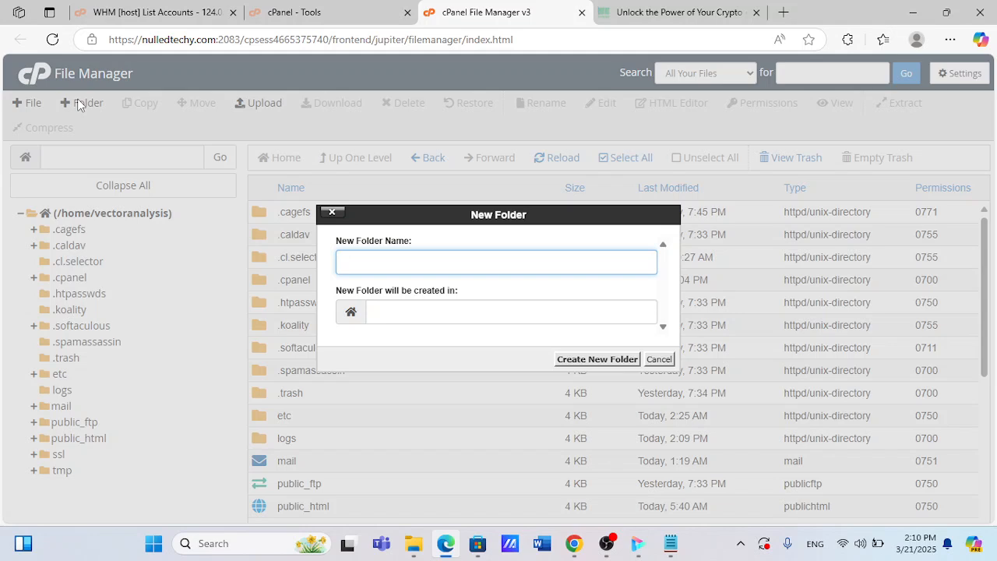
type("remedy")
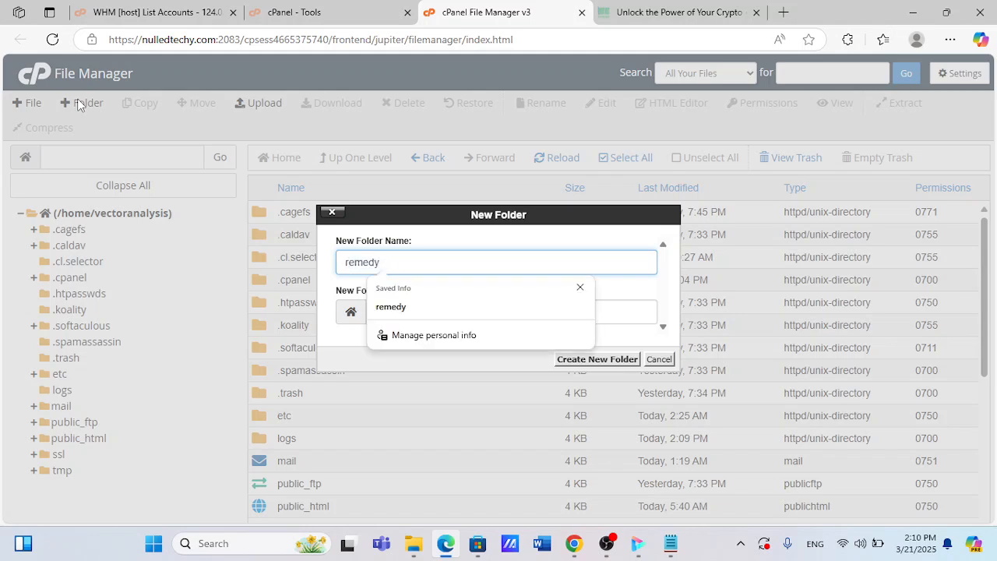
left_click(622, 360)
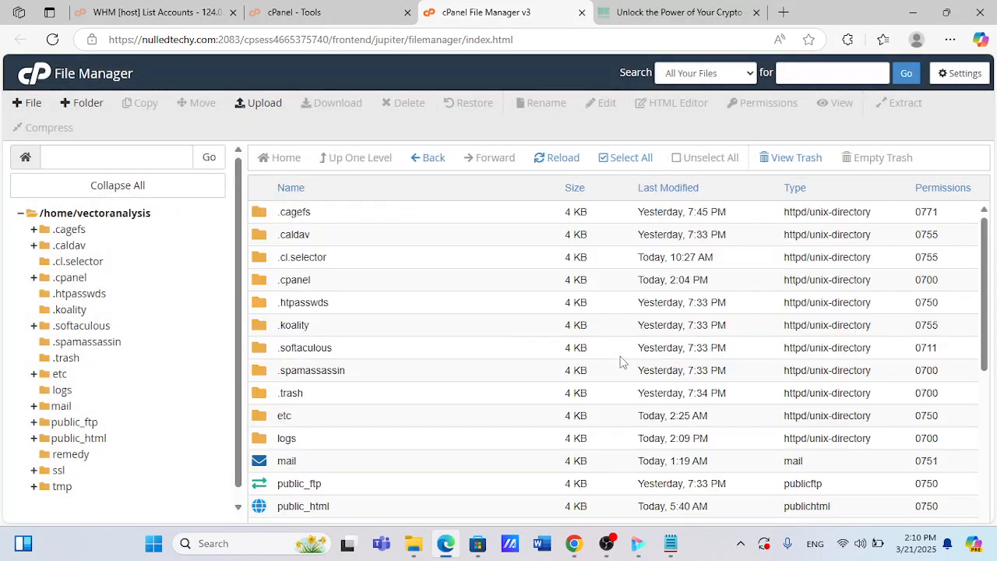
Move the .env file from public_html to the /remedy folder
left_click_drag(986, 243, 995, 299)
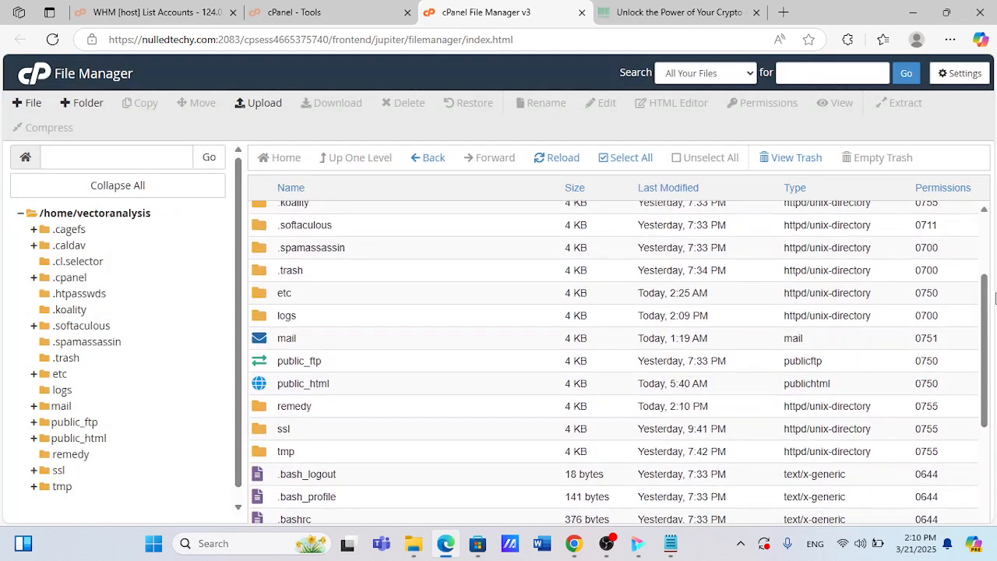
double_click(269, 384)
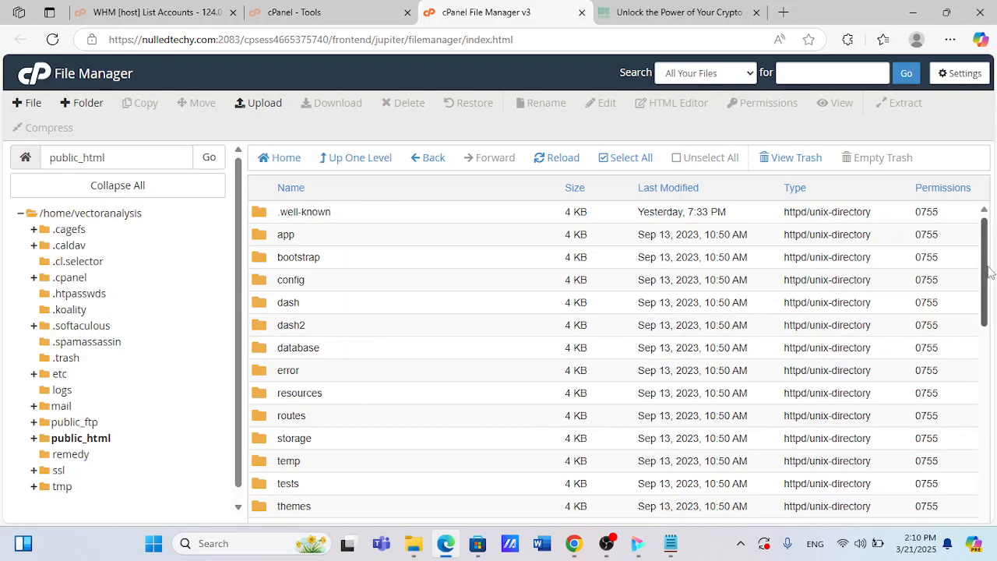
scroll(989, 271, "down", 3)
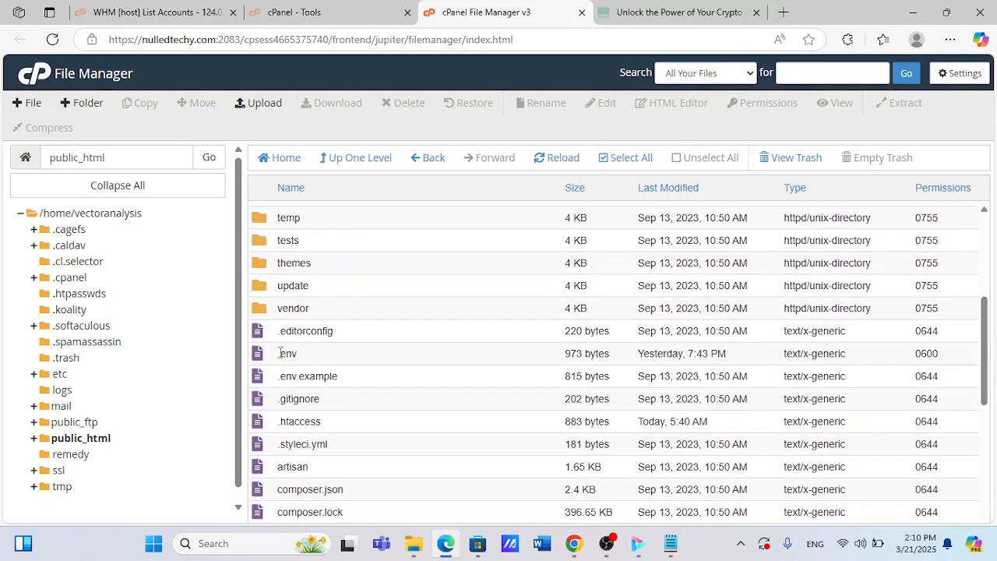
right_click(257, 358)
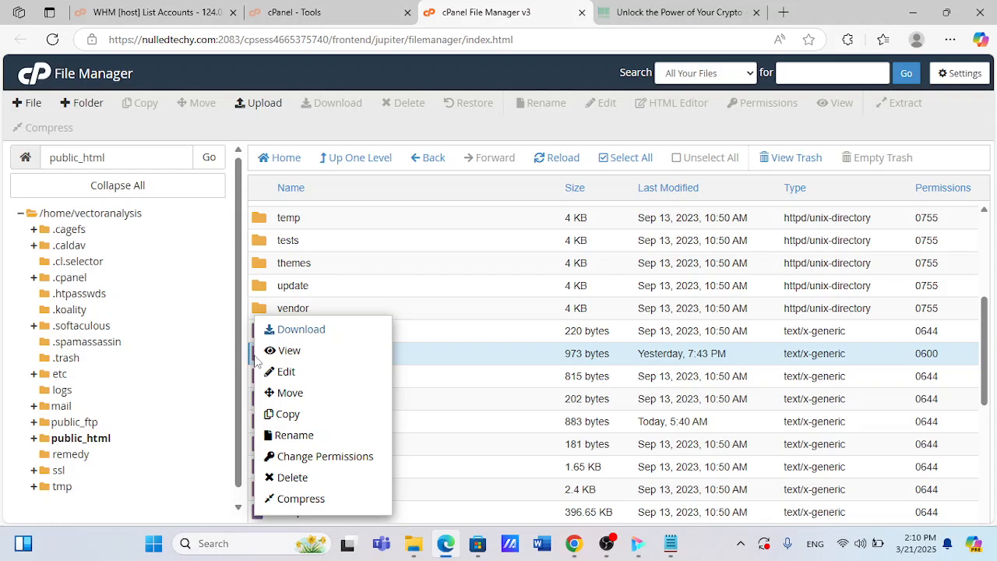
left_click(294, 392)
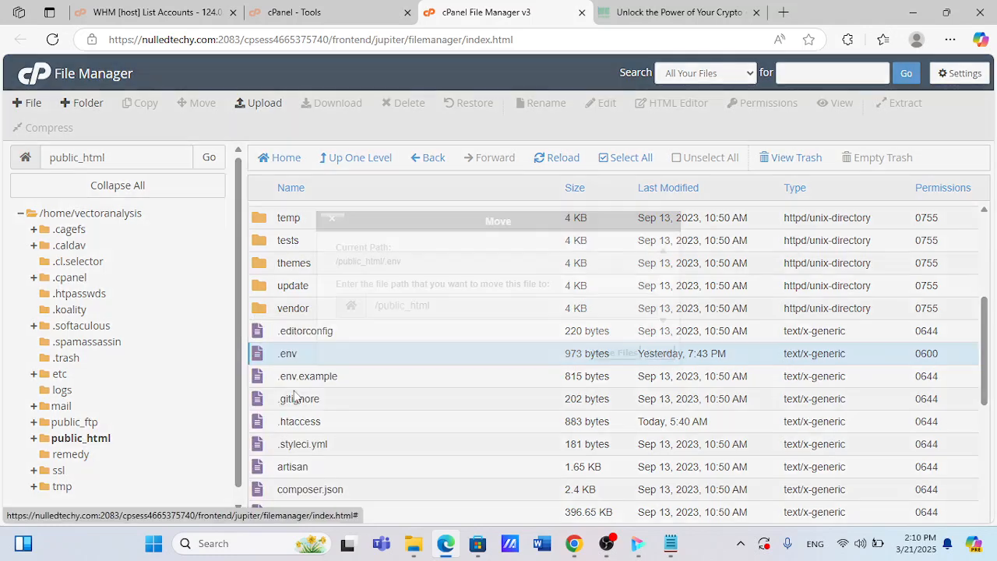
key("BackSpace")
key("BackSpace")
key("BackSpace")
key("BackSpace")
key("BackSpace")
key("BackSpace")
key("BackSpace")
key("BackSpace")
key("BackSpace")
key("BackSpace")
key("BackSpace")
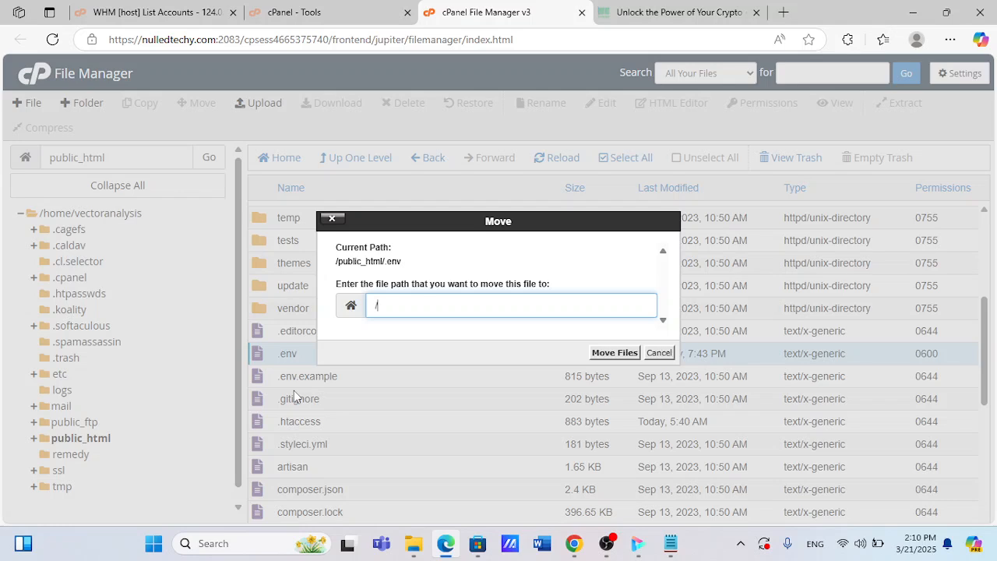
type("remedy")
left_click(608, 353)
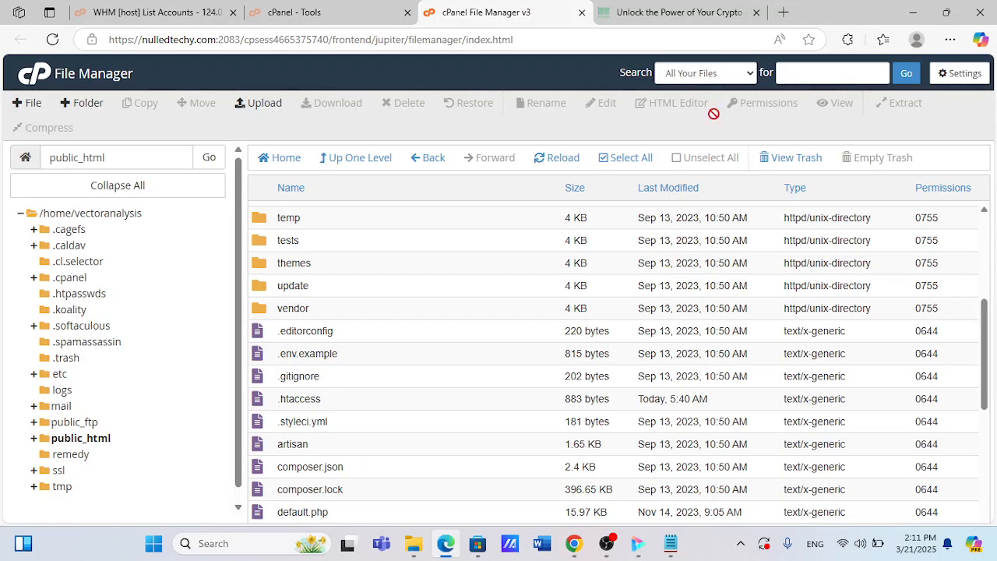
Reload the vectoranalysis.sbs website to check how it loads, and return to the File Manager
left_click(696, 10)
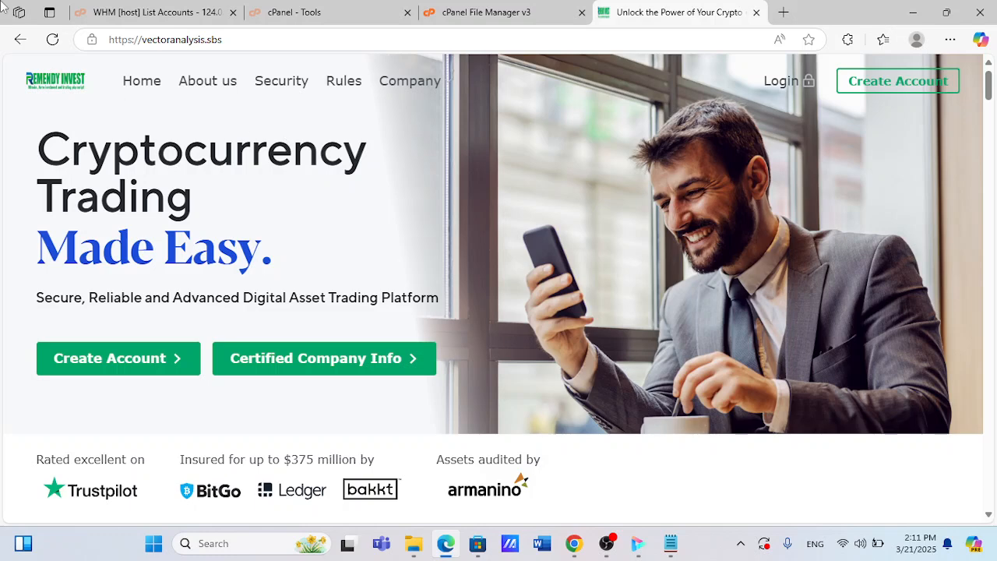
left_click(57, 45)
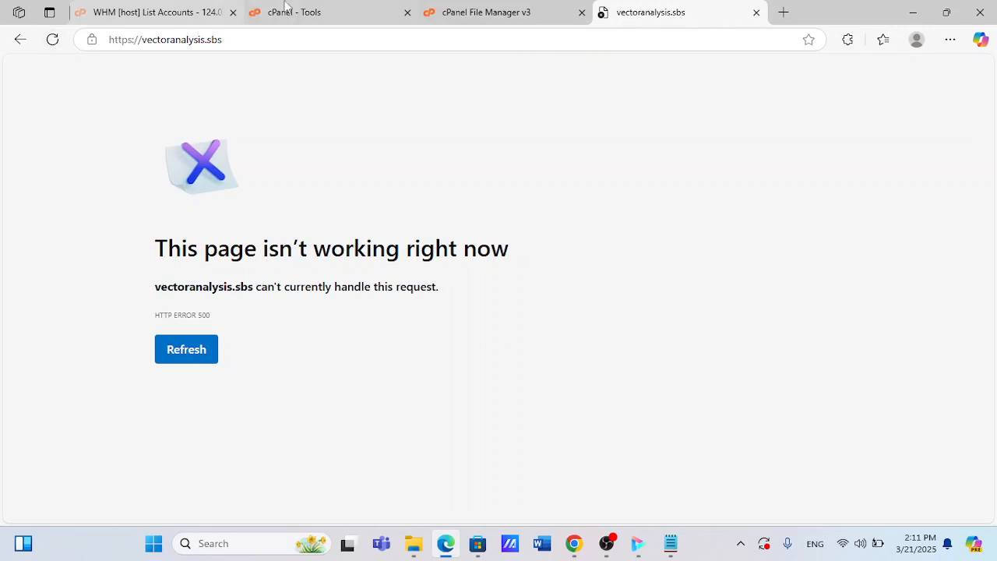
left_click(512, 12)
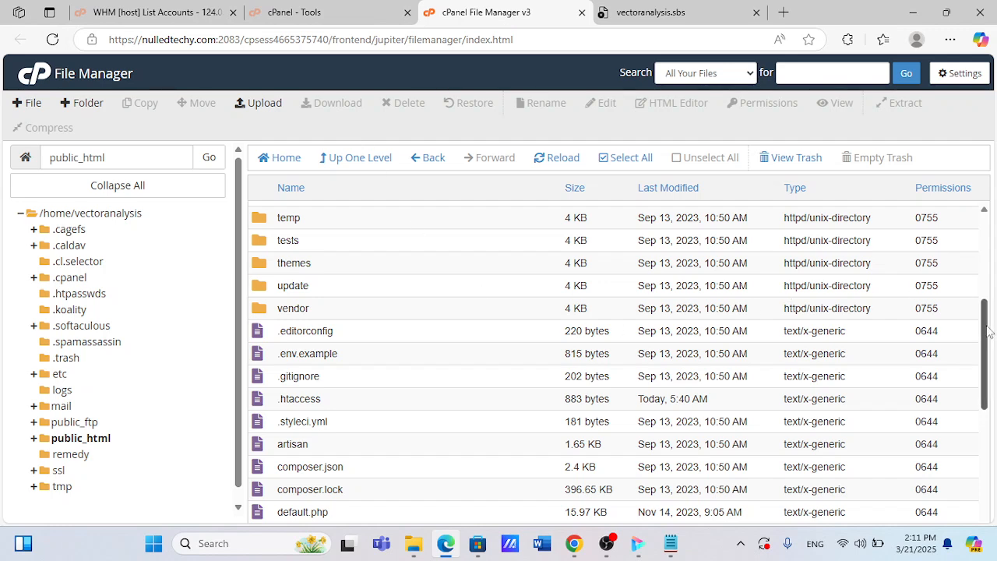
Open app.php from the public_html/bootstrap folder in the code editor
left_click_drag(988, 331, 989, 217)
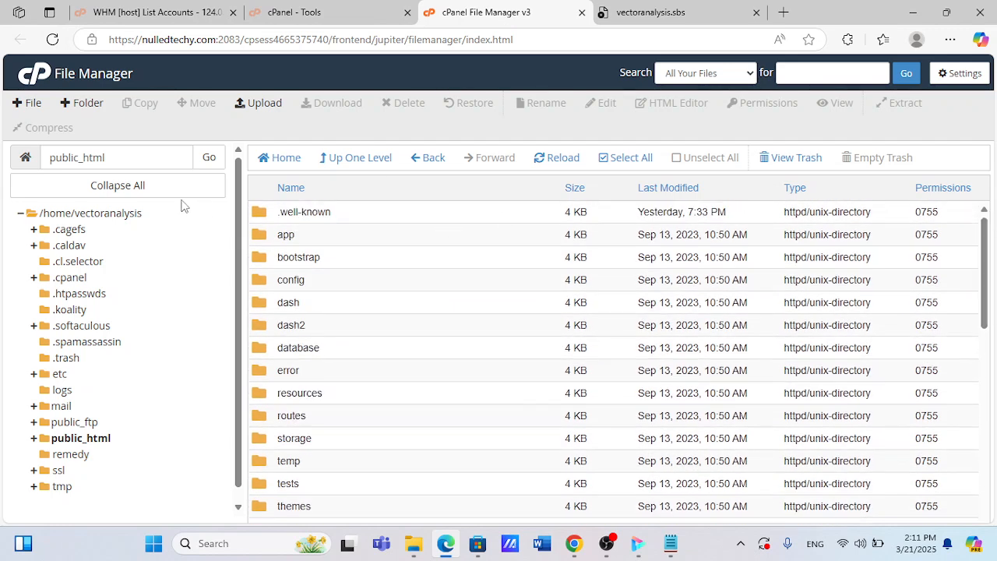
double_click(258, 260)
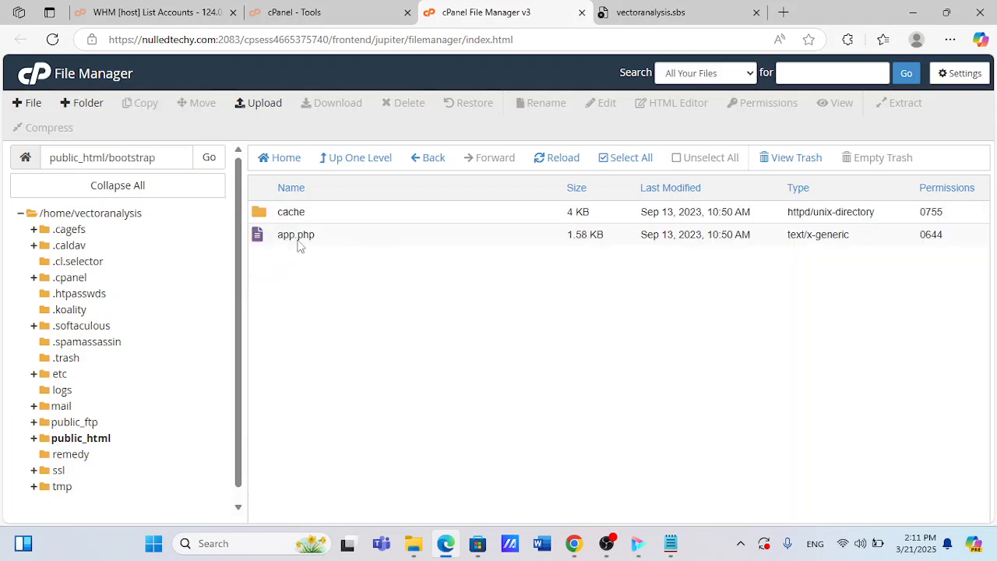
right_click(258, 244)
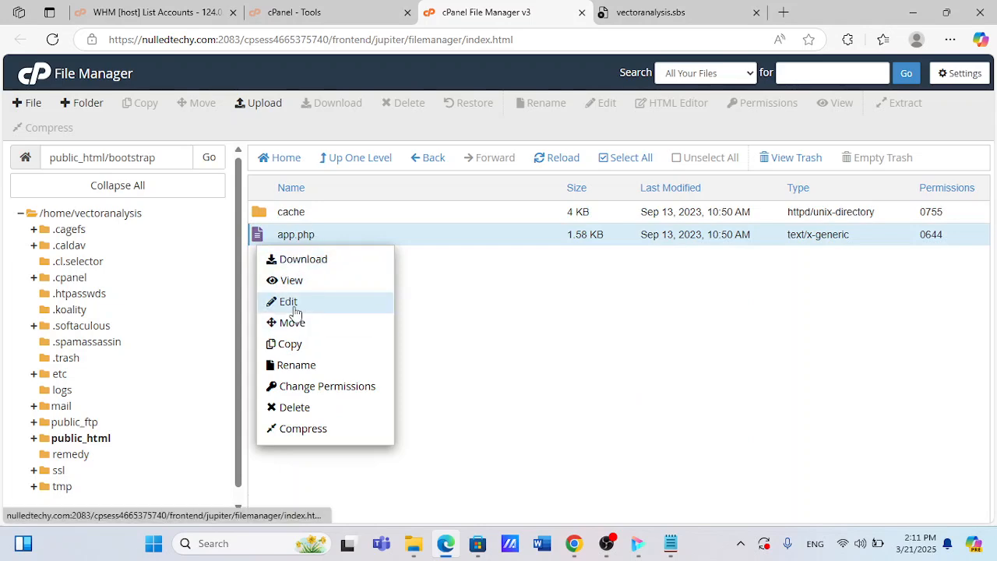
left_click(292, 304)
left_click(628, 401)
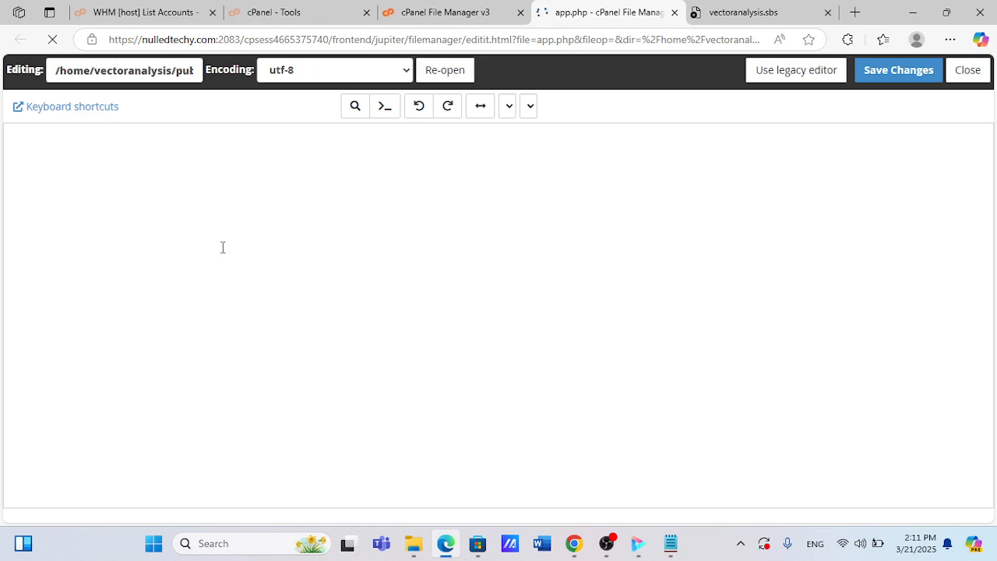
Add an empty line 18 after the $app application block and copy the useEnvironmentPath code line from the Notepad notes
left_click(56, 300)
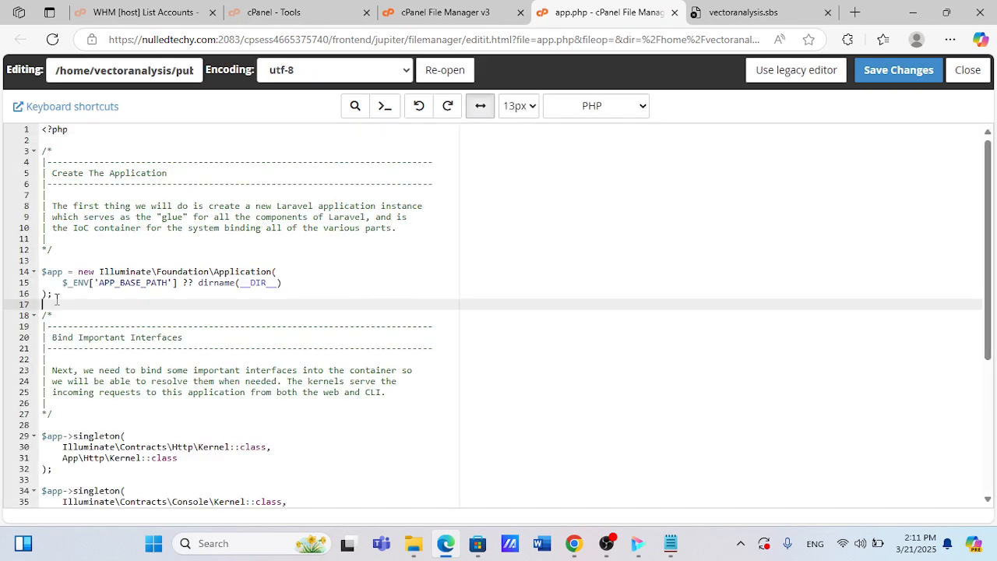
key("Return")
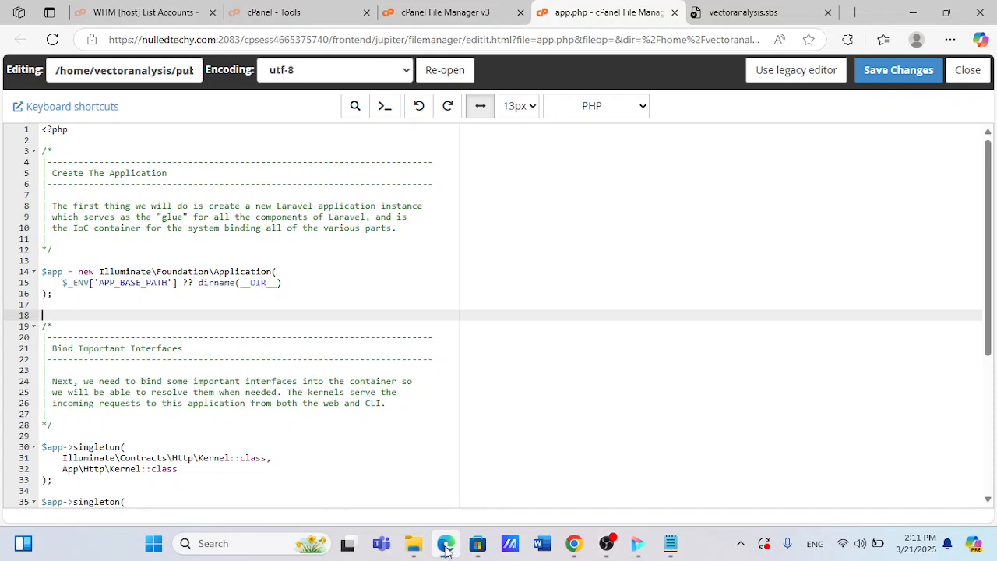
mouse_move(448, 550)
mouse_move(668, 545)
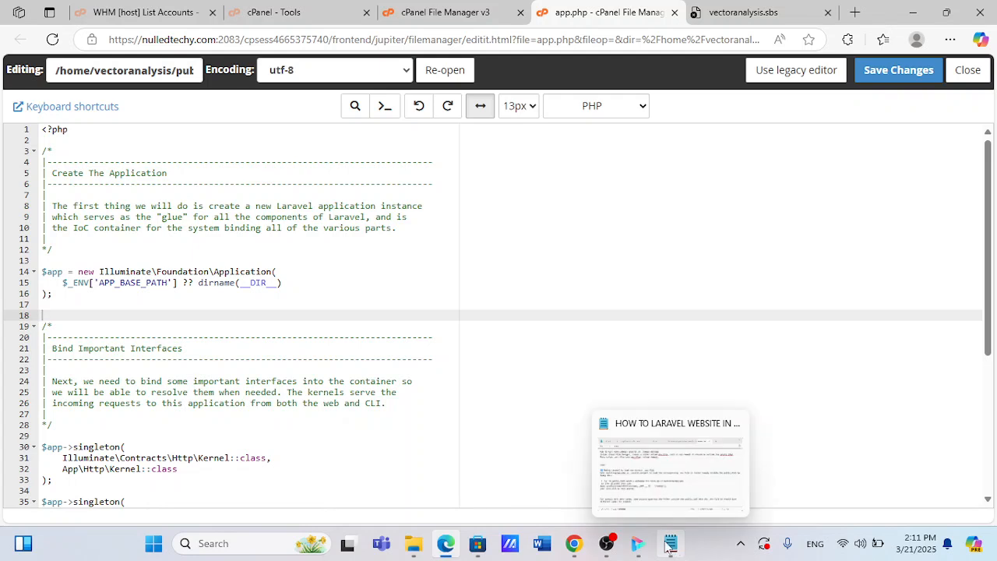
left_click(667, 546)
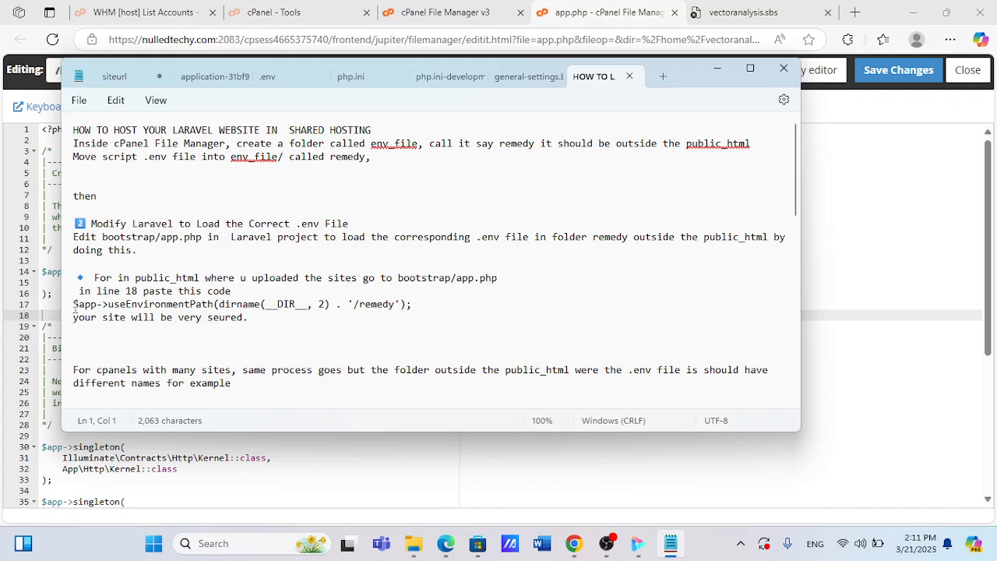
left_click(71, 306)
triple_click(413, 304)
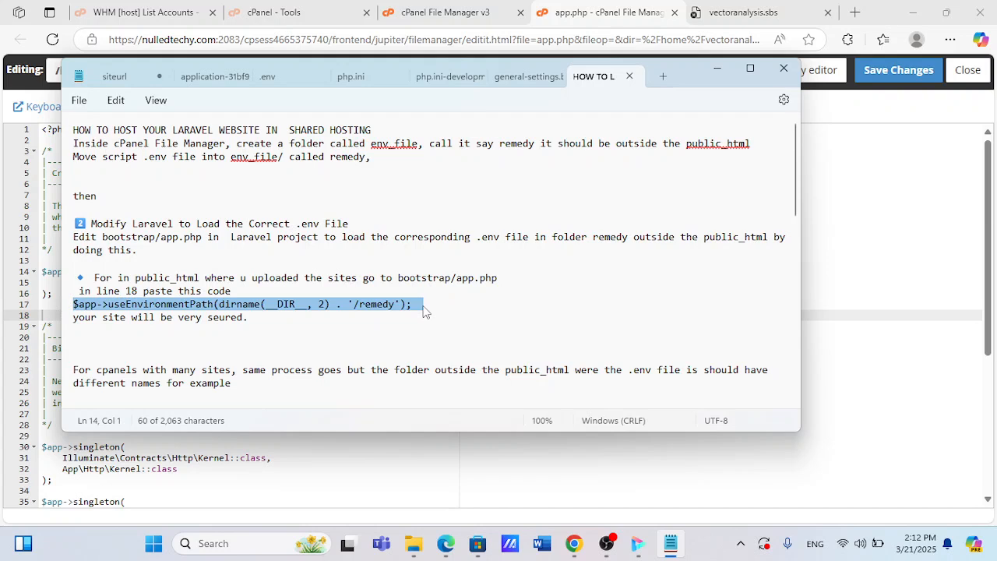
Paste $app->useEnvironmentPath(dirname(__DIR__, 2) . '/remedy'); on line 18 of app.php and save the file
left_click(940, 207)
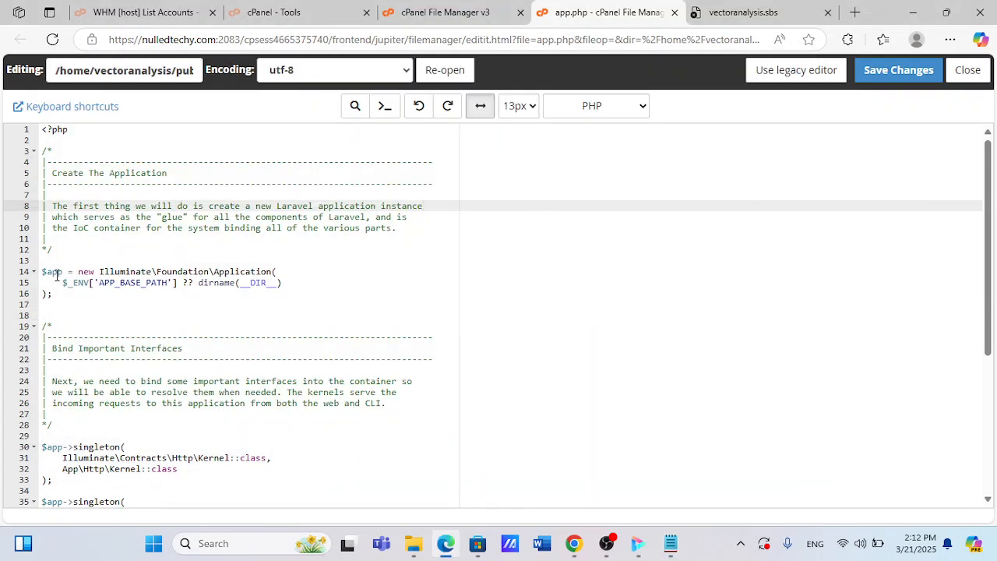
left_click(45, 315)
key("ctrl+v")
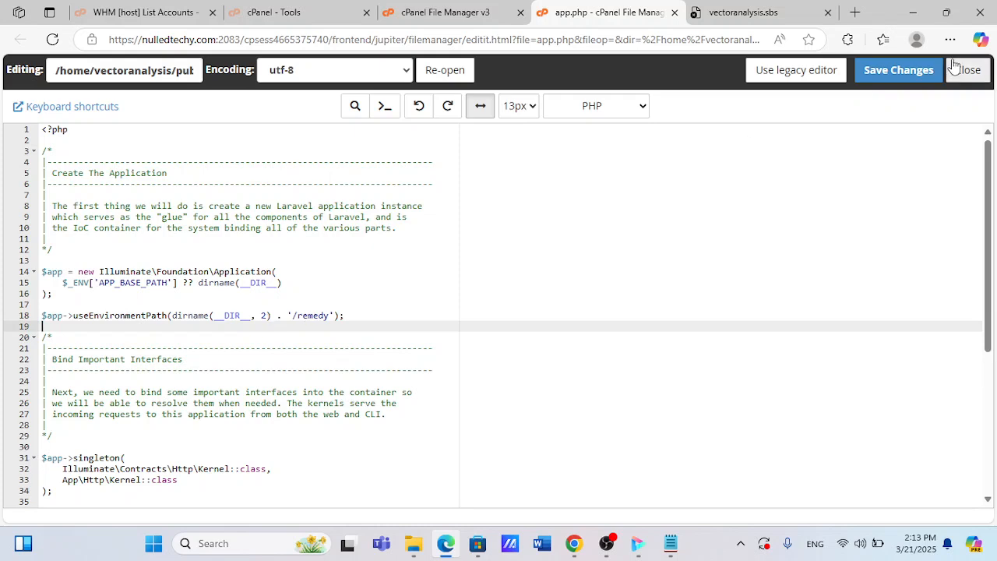
left_click(902, 70)
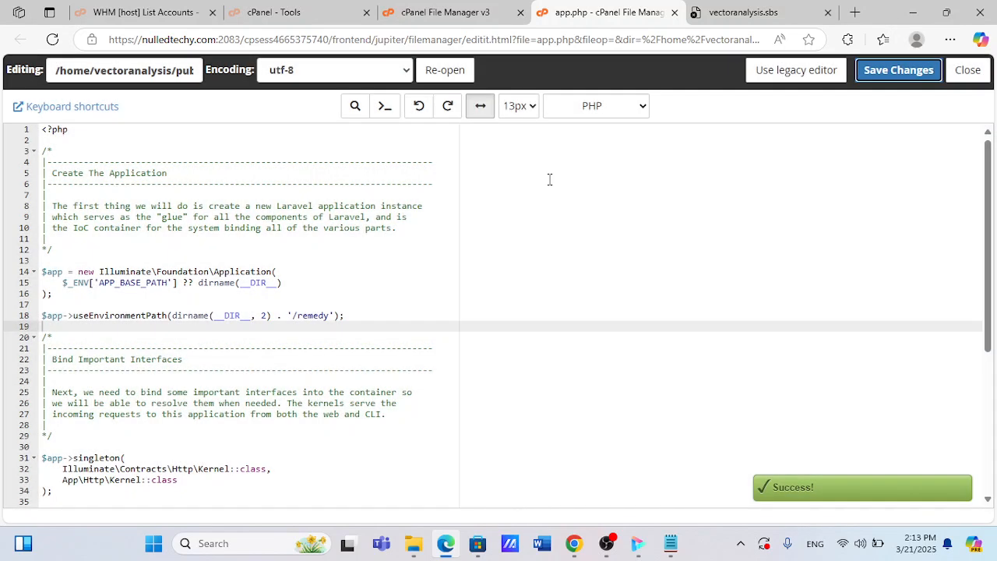
Return to the File Manager, go back up to the account's home directory and open the remedy folder
left_click(438, 19)
left_click(328, 161)
left_click(328, 162)
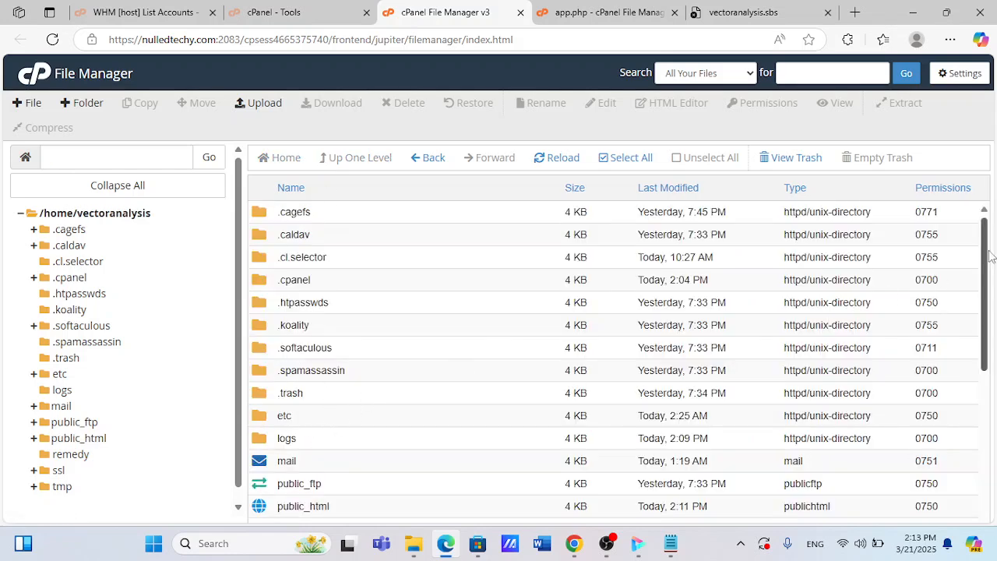
left_click_drag(990, 259, 993, 328)
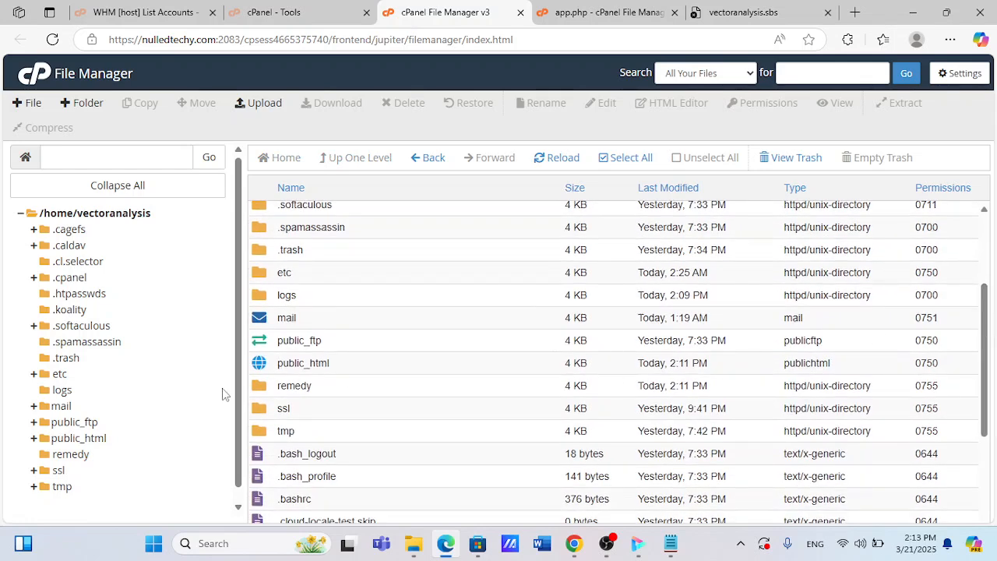
left_click(262, 392)
double_click(262, 392)
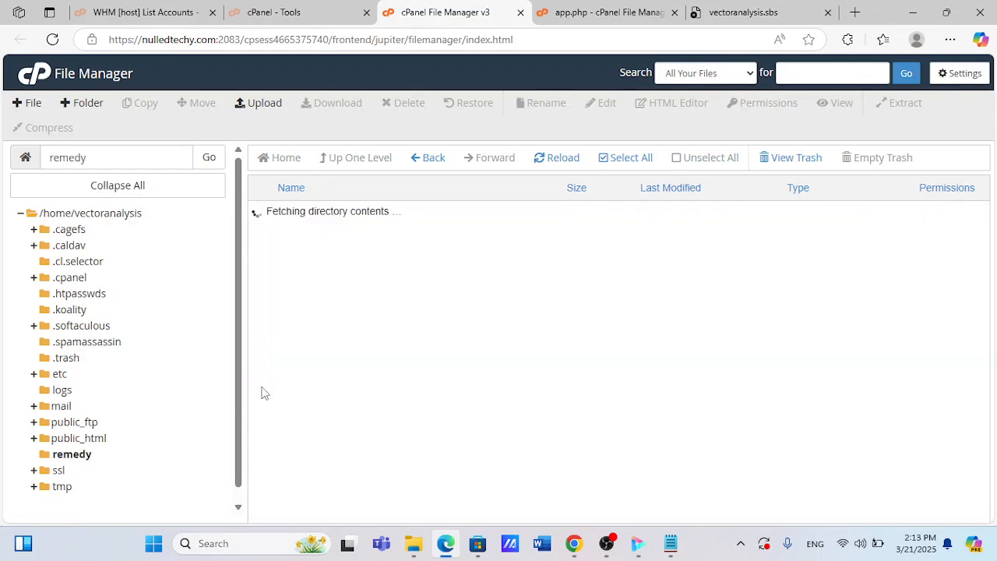
Check the permissions of the .env file in the remedy folder and leave them as they are
right_click(260, 222)
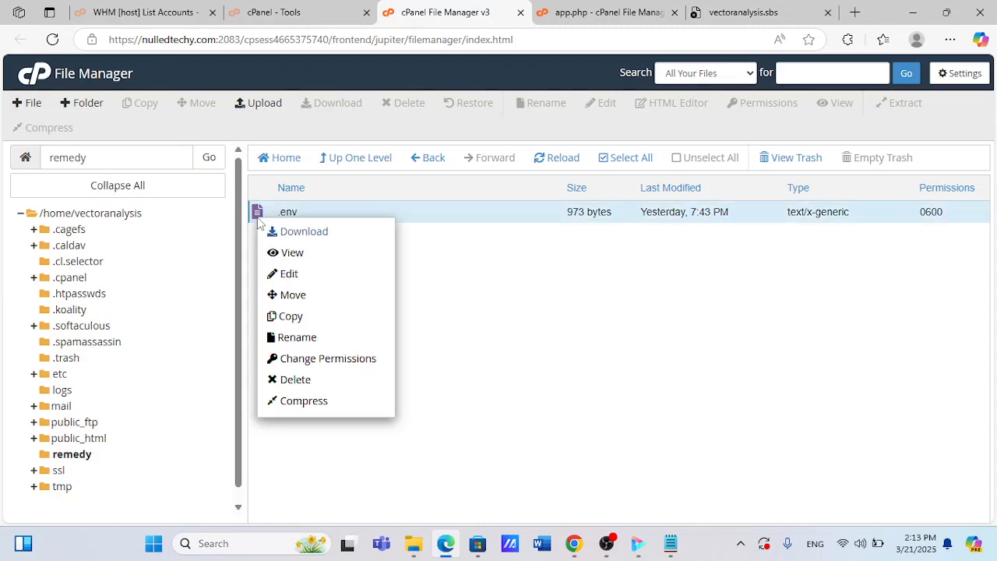
left_click(333, 367)
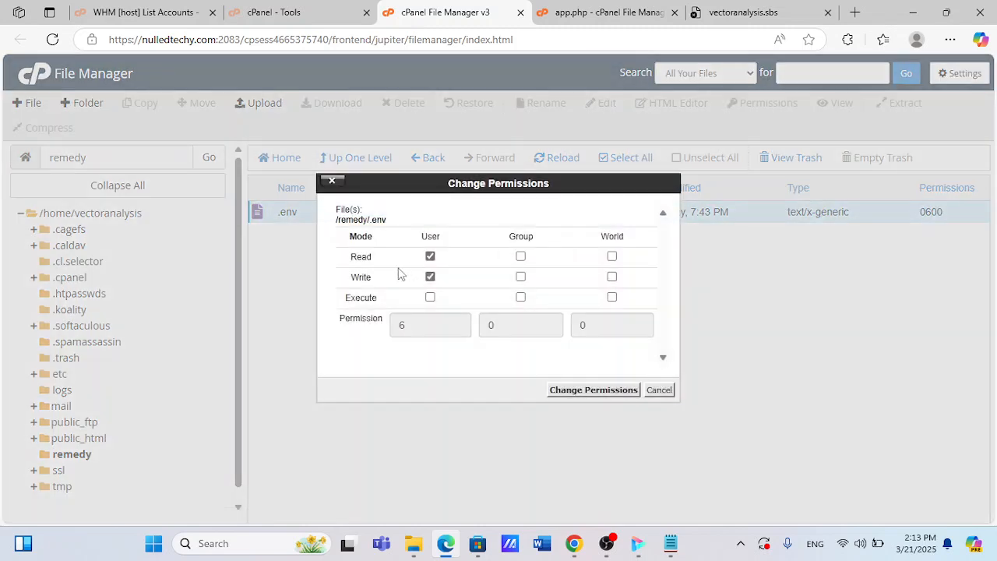
left_click(659, 392)
Reload the vectoranalysis.sbs website to test it with the new environment path, and go back to the File Manager
left_click(763, 7)
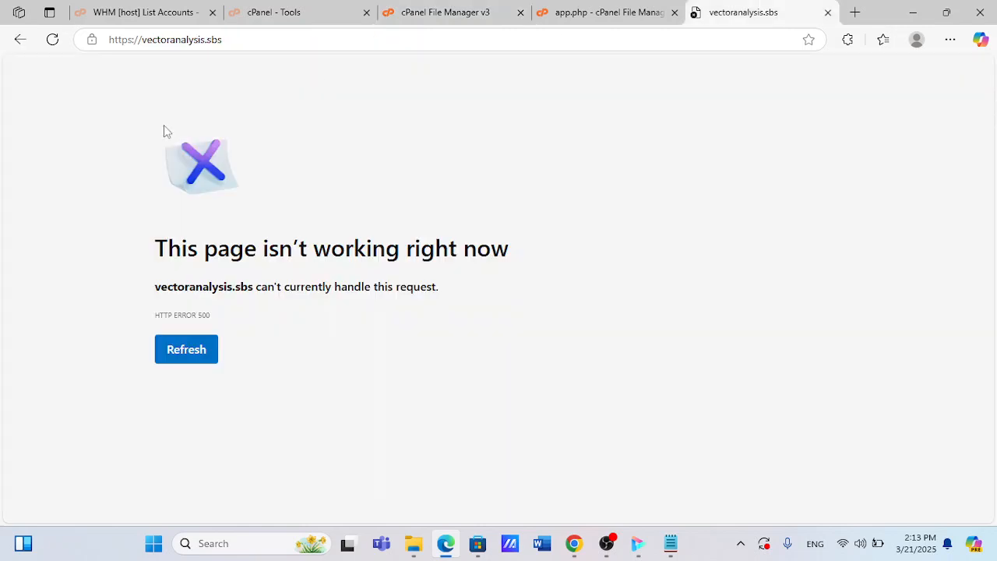
left_click(54, 41)
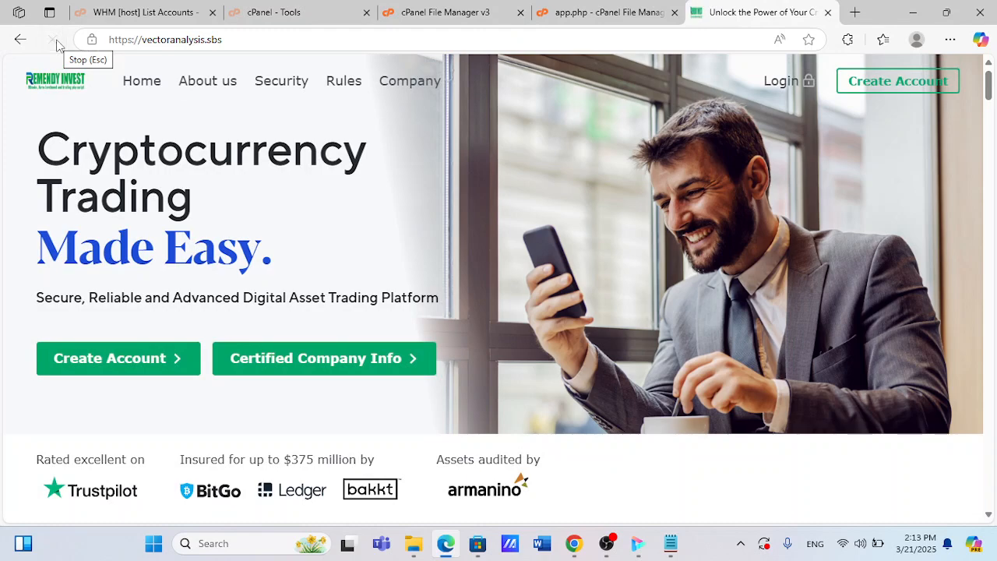
left_click(444, 12)
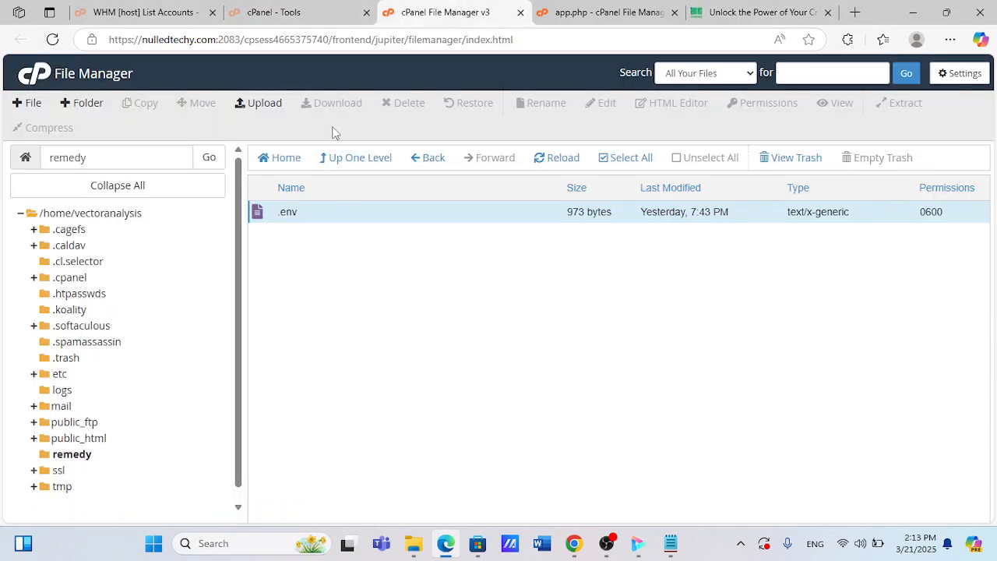
Look through the public_html folder from the account's home directory and go back up to the home directory
left_click(327, 158)
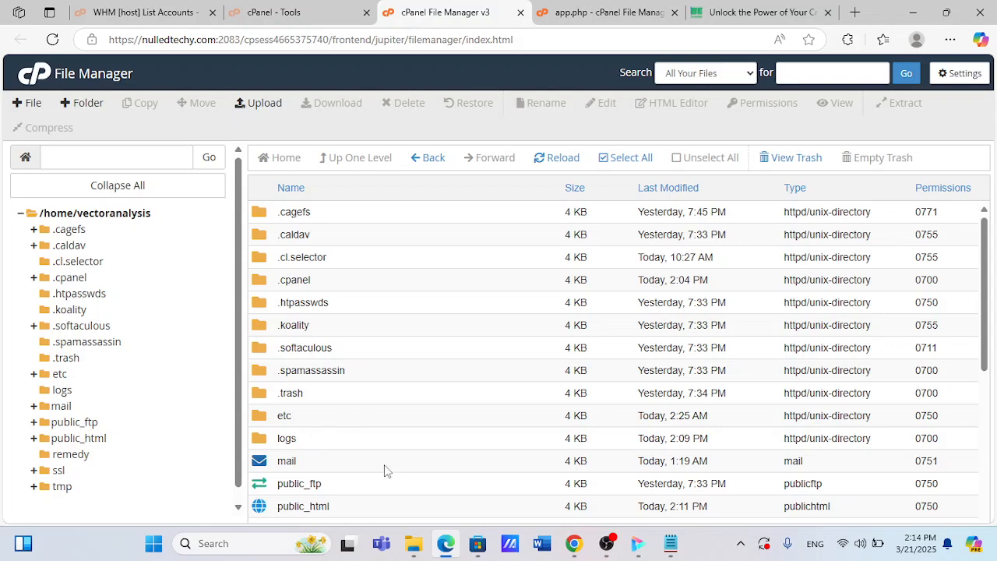
double_click(267, 504)
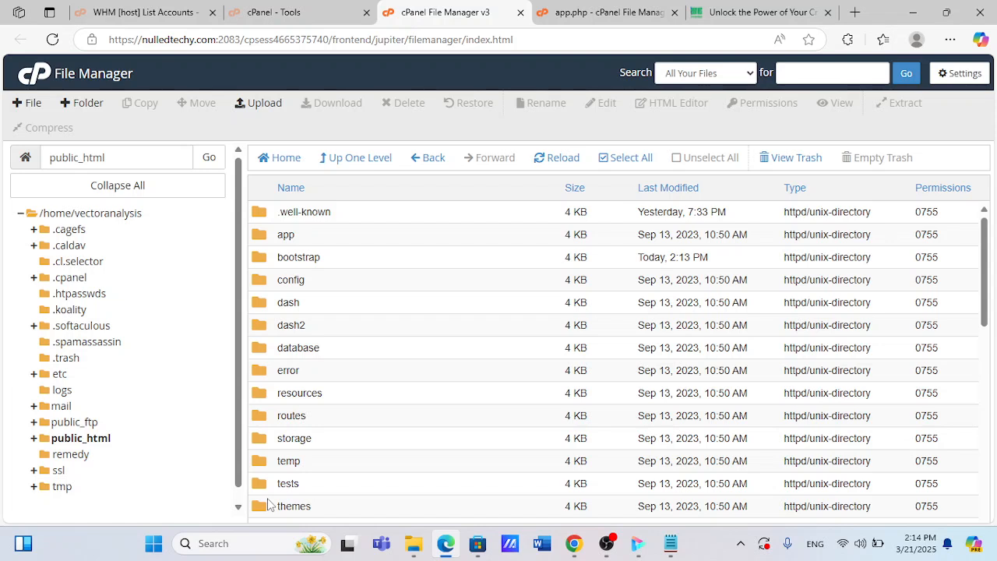
left_click(326, 160)
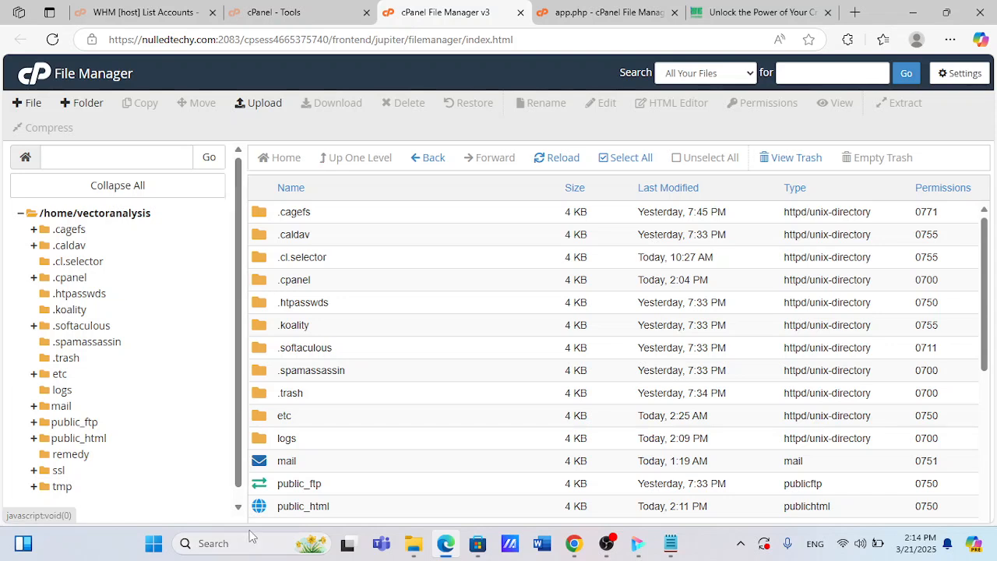
Open app.php from the public_html/bootstrap folder in the code editor to review the useEnvironmentPath line
left_click(270, 506)
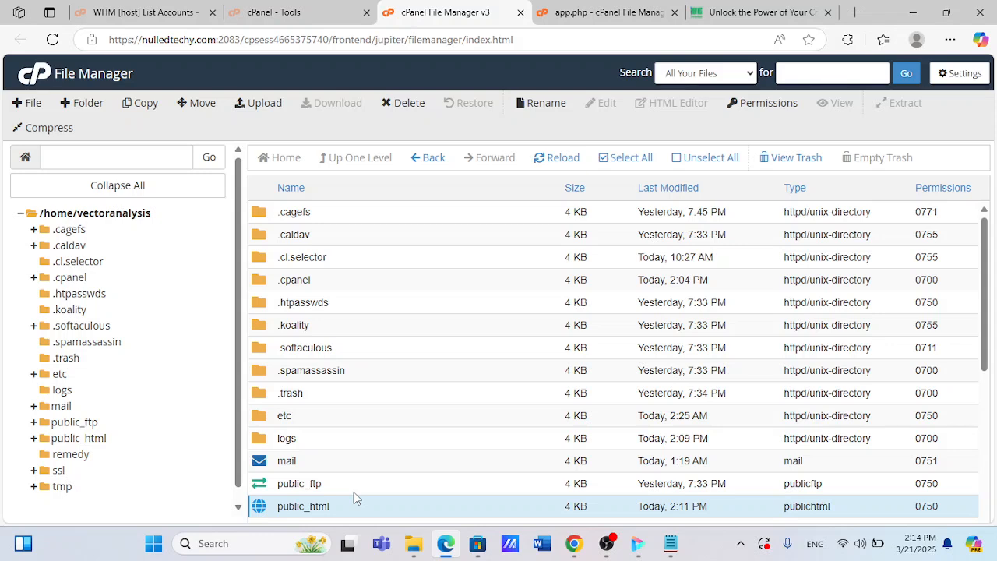
double_click(261, 506)
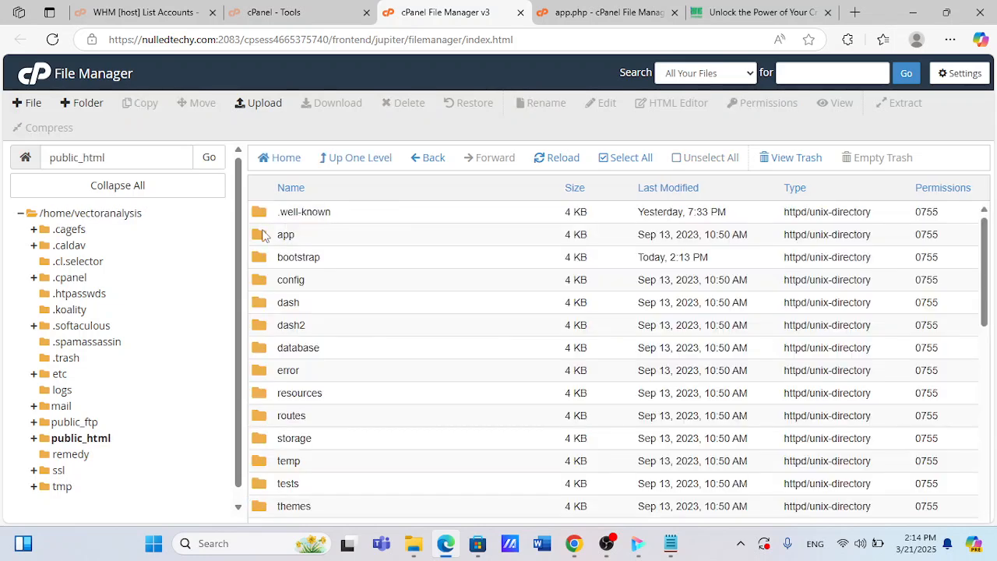
double_click(264, 263)
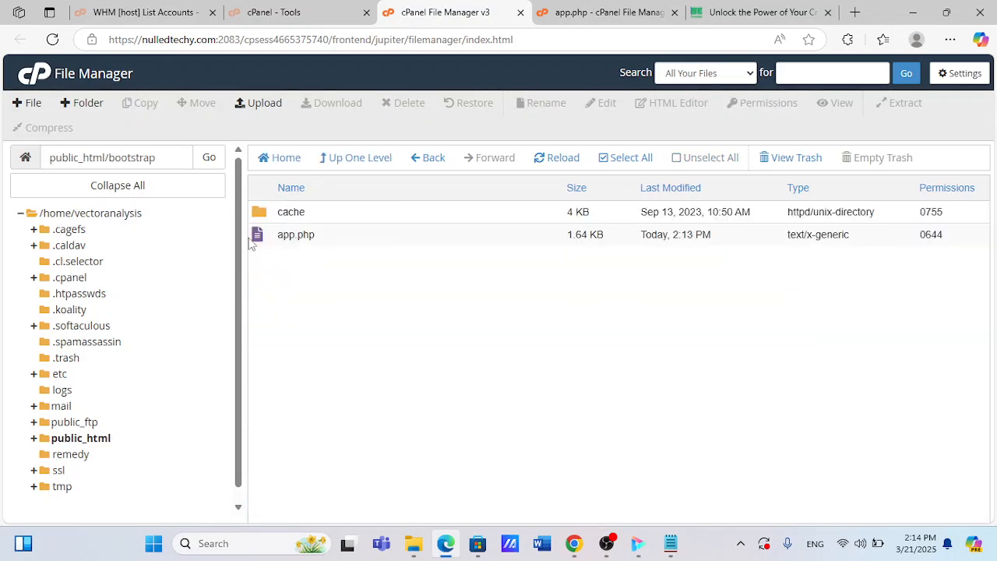
right_click(266, 237)
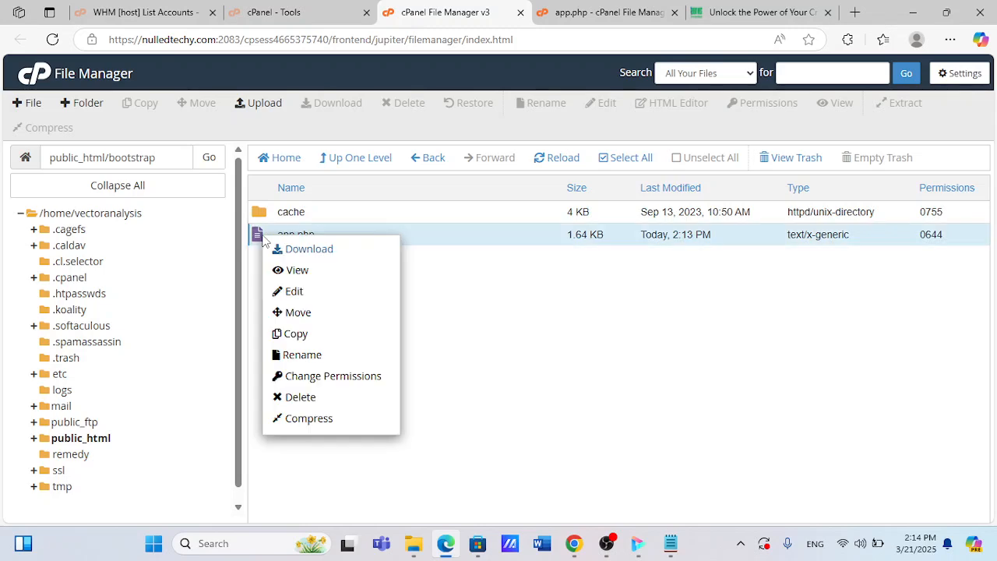
left_click(295, 292)
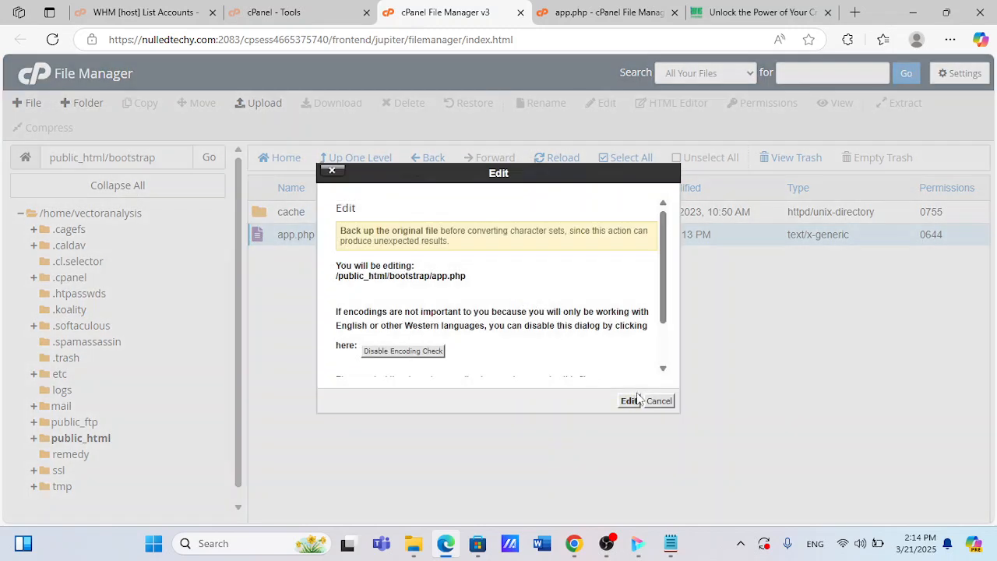
mouse_move(637, 394)
left_mouse_down()
mouse_move(632, 413)
mouse_move(629, 399)
left_mouse_up()
left_click(628, 399)
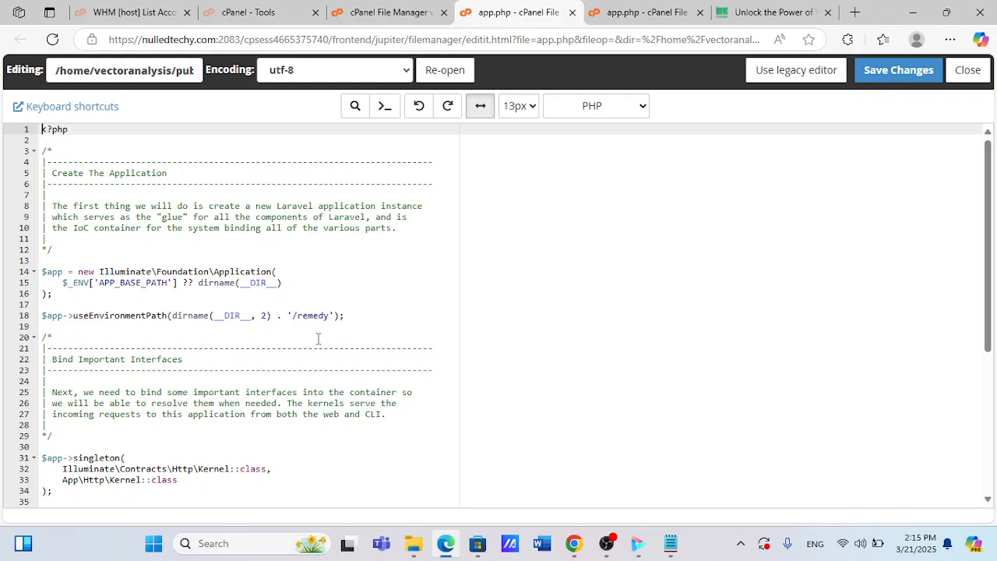
Compare the open app.php code with its bootstrap folder location, and take the File Manager back up to the account's home directory
left_click(371, 6)
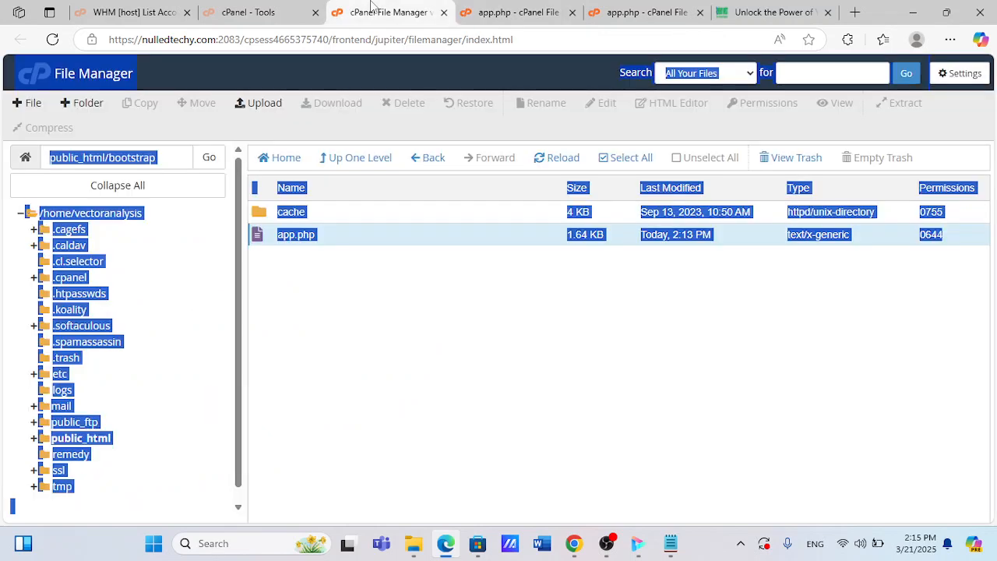
left_click(521, 435)
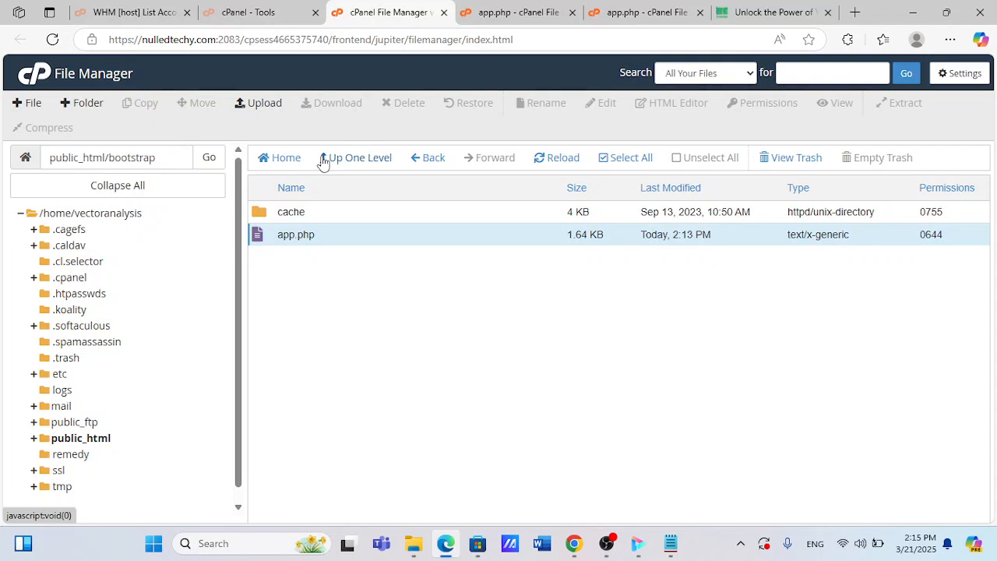
left_click(536, 6)
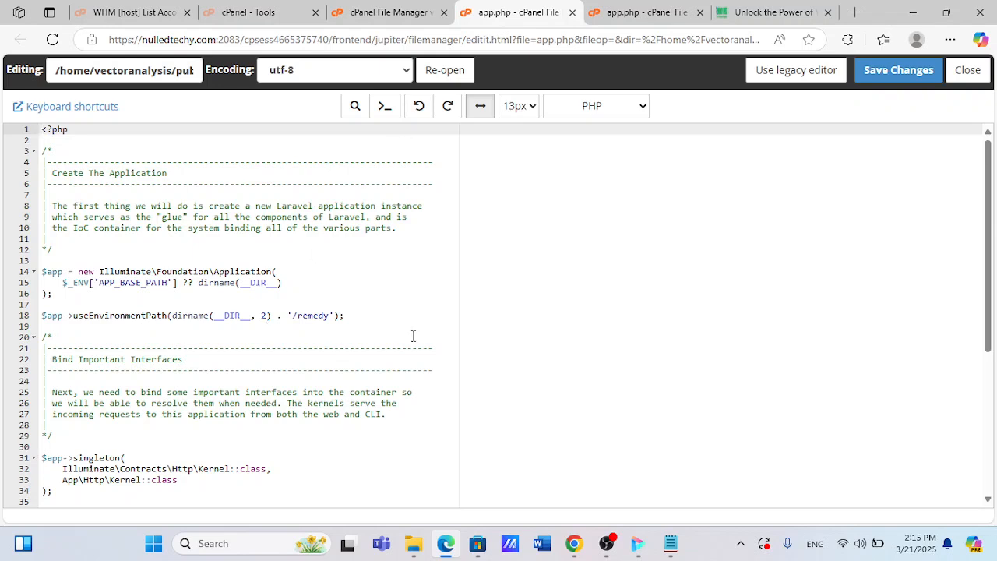
left_click(388, 12)
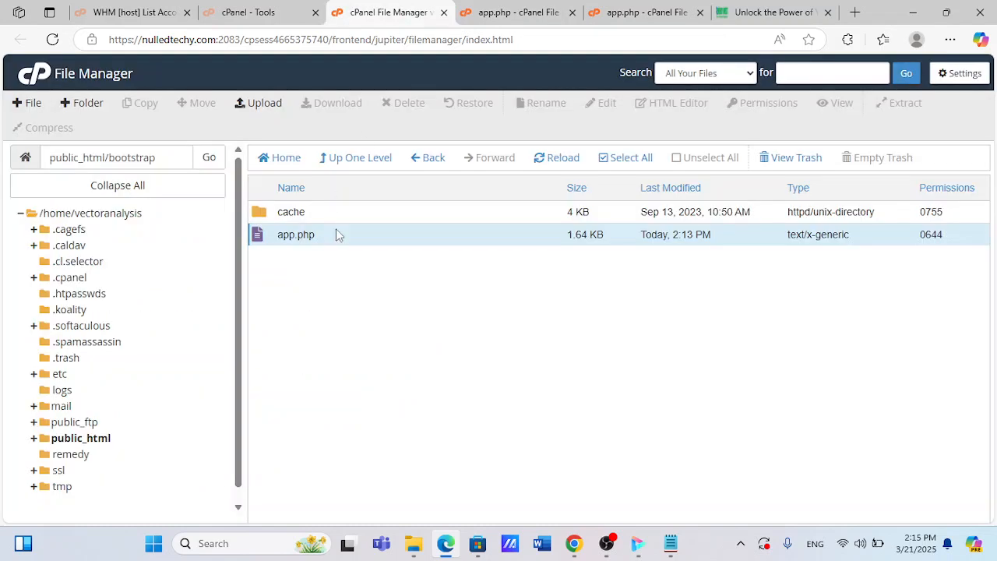
left_click(326, 160)
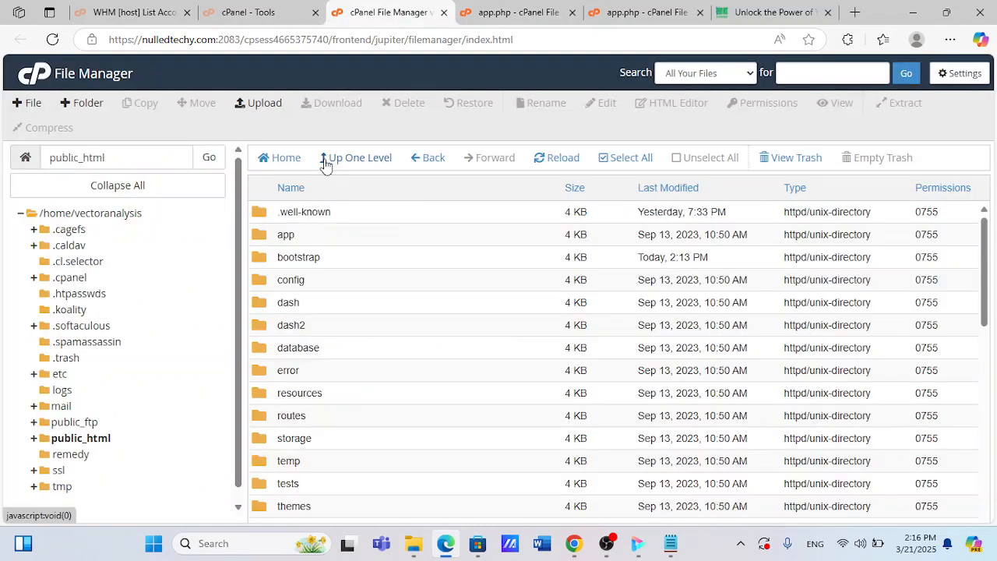
left_click(325, 161)
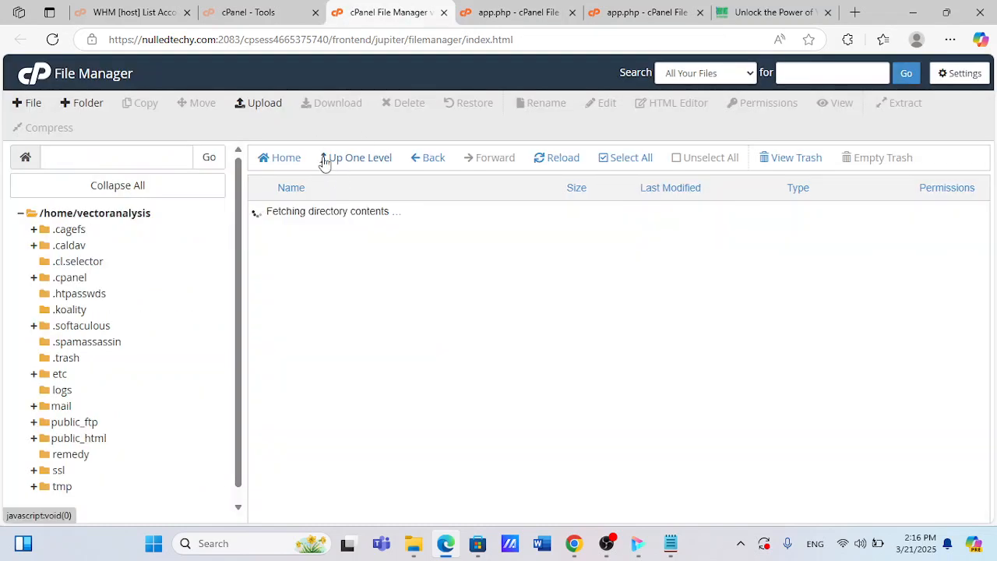